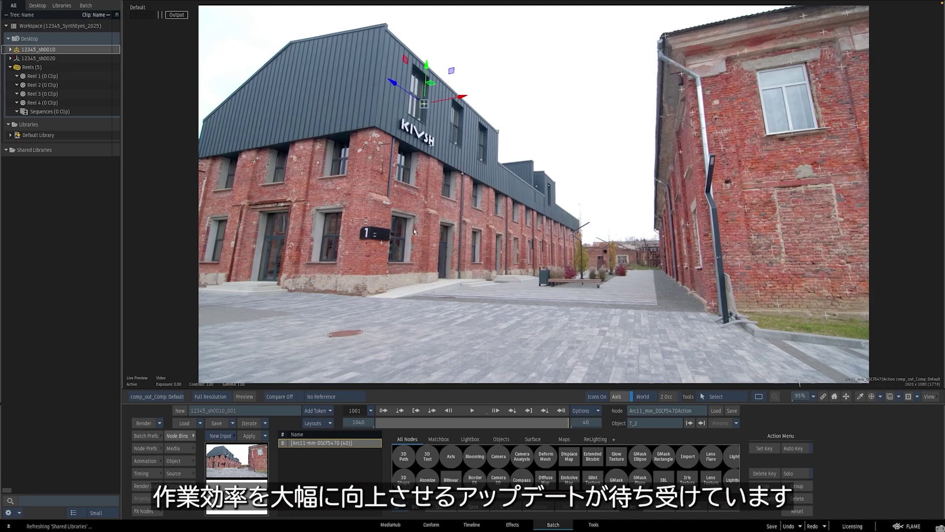
# Switch to SynthEyes, open the Std. Radial 4th-order solver controls and toggle the calculation modes of C2, U2, V2 and C4
pyautogui.press('super+Tab')
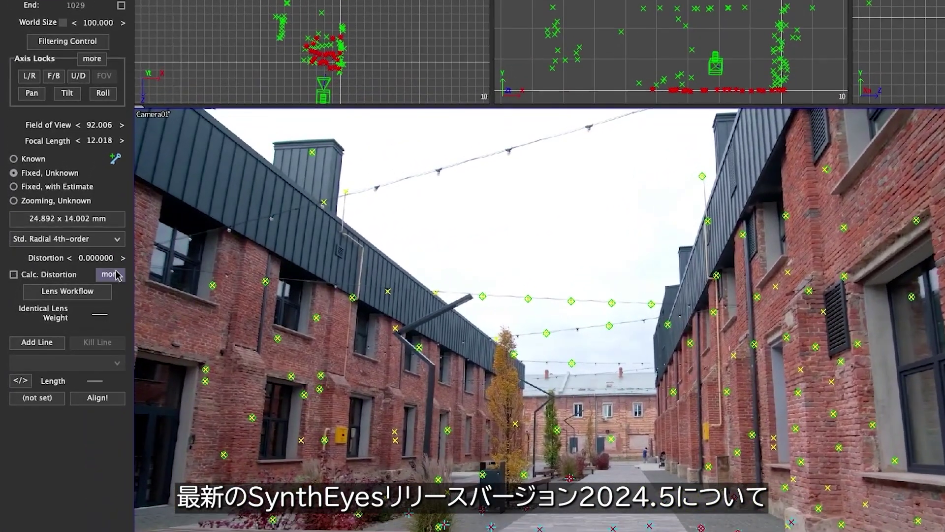
pyautogui.click(110, 276)
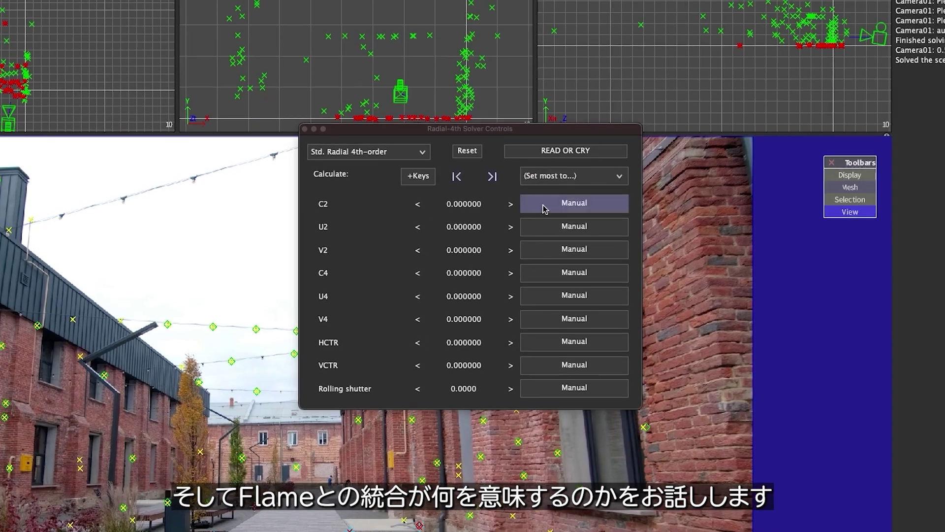
pyautogui.click(545, 207)
pyautogui.click(547, 227)
pyautogui.click(548, 250)
pyautogui.click(550, 272)
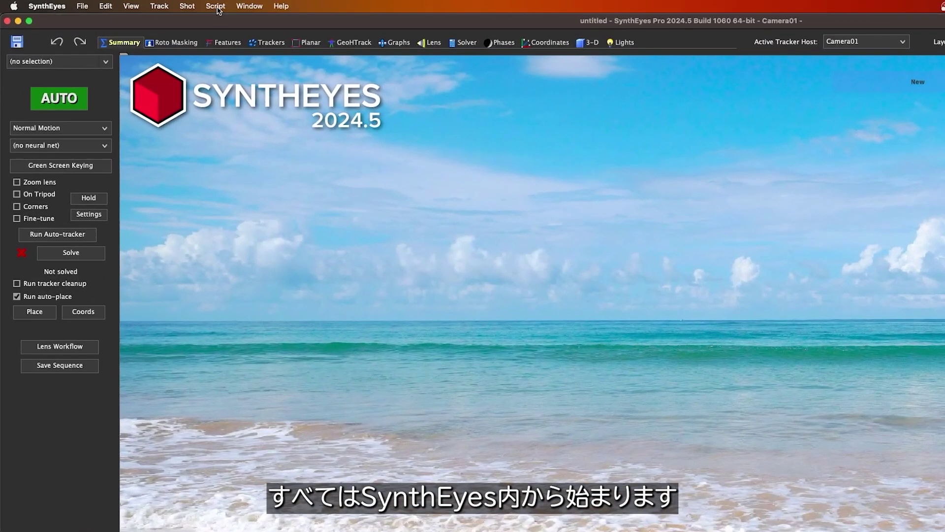
# Run the Integrate with Flame script, accept its default configuration and acknowledge the notice
pyautogui.click(147, 4)
pyautogui.moveTo(241, 212)
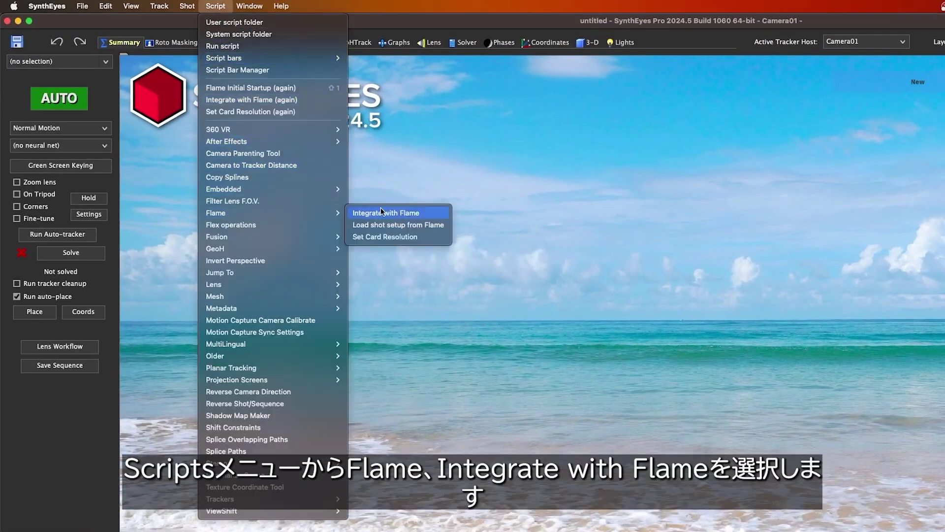
pyautogui.click(431, 212)
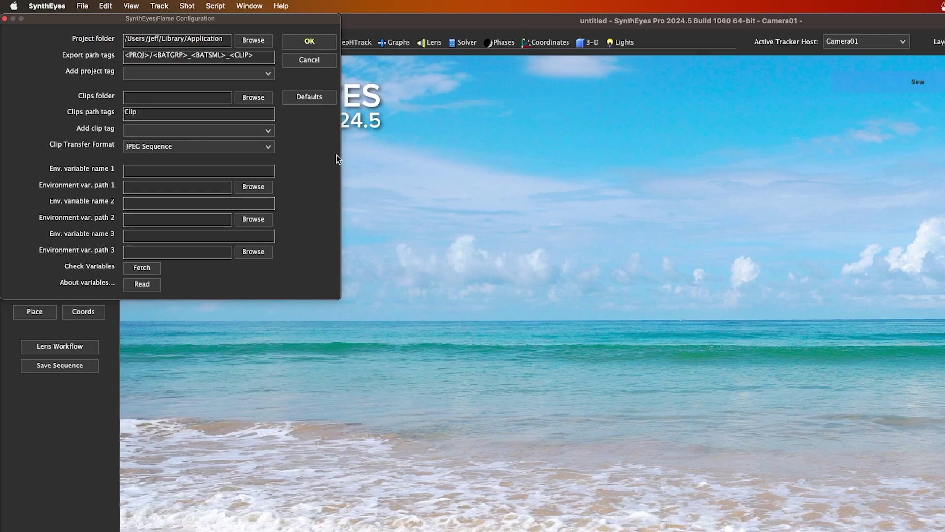
pyautogui.click(266, 74)
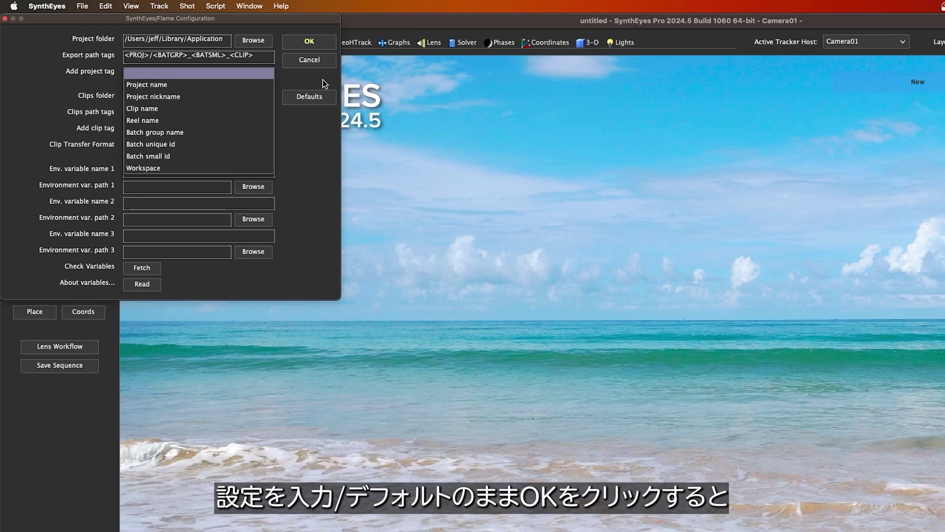
pyautogui.click(321, 44)
pyautogui.click(320, 43)
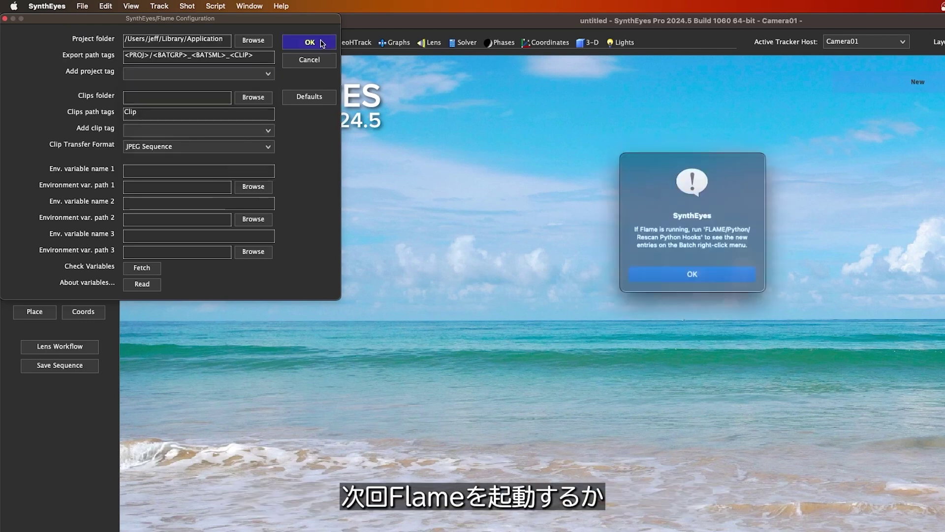
pyautogui.click(732, 276)
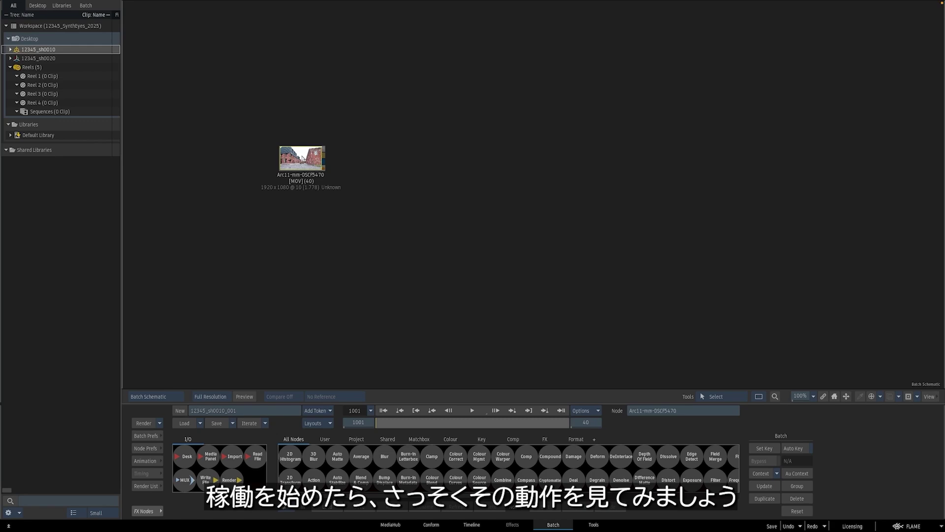
# Send the Arc11-mm-DSCF5470 clip from the Flame batch to SynthEyes and switch to SynthEyes
pyautogui.rightClick(302, 157)
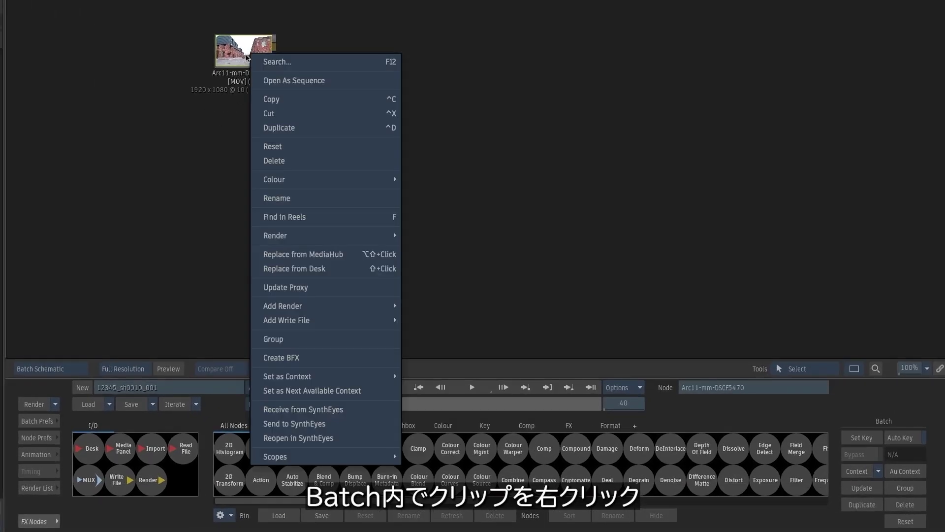
pyautogui.click(284, 423)
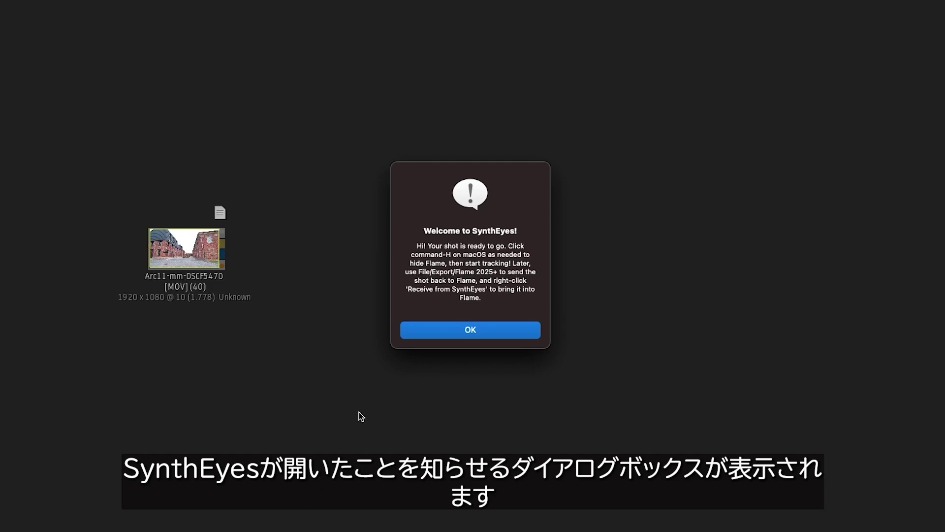
pyautogui.click(463, 332)
pyautogui.press('super+Tab')
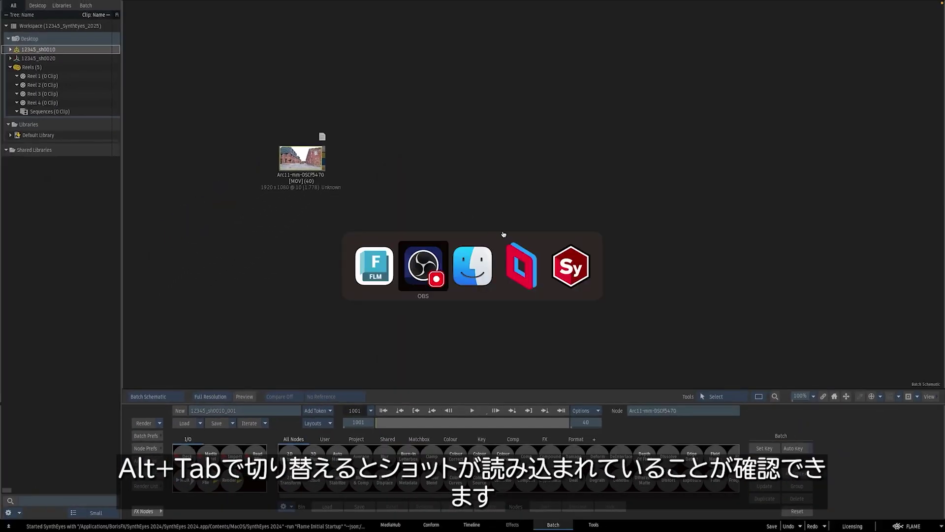
pyautogui.click(562, 263)
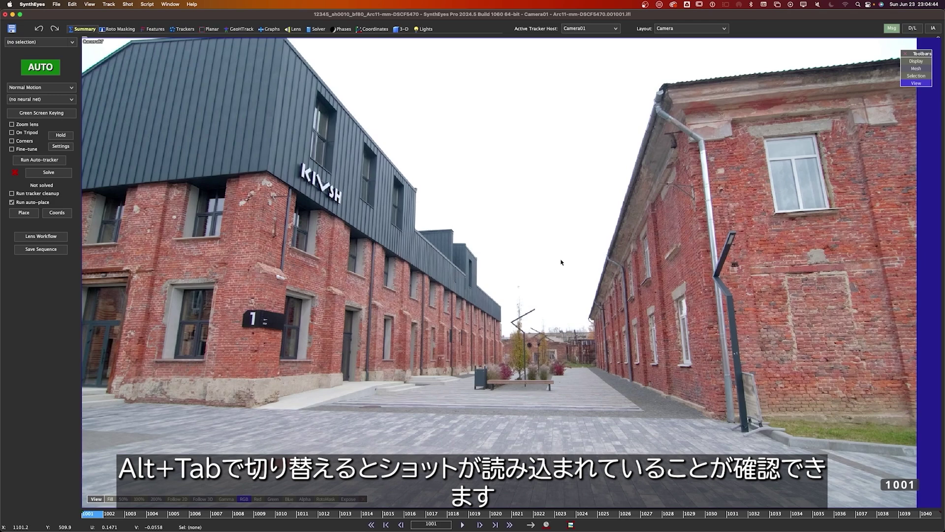
# Auto-track and solve the shot, and scrub back from frame 1040 to frame 1001
pyautogui.click(40, 67)
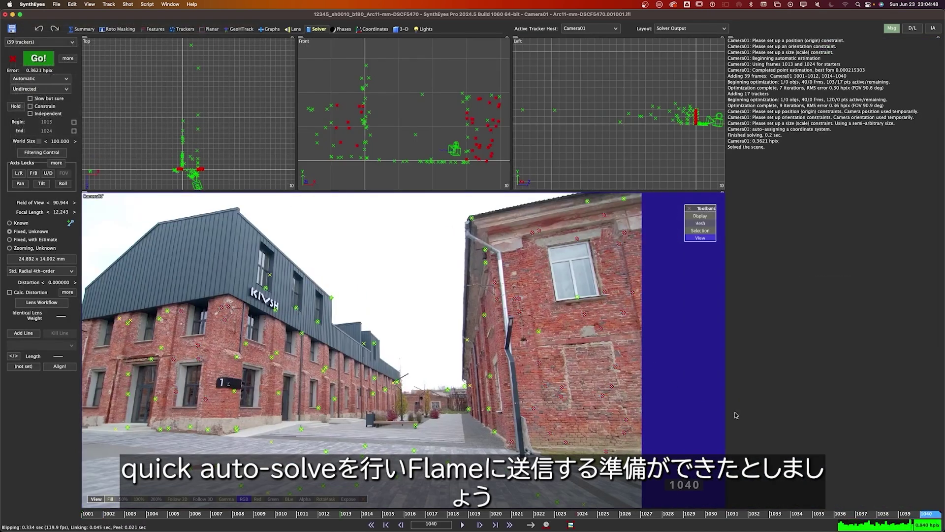
pyautogui.moveTo(928, 512); pyautogui.dragTo(88, 512)
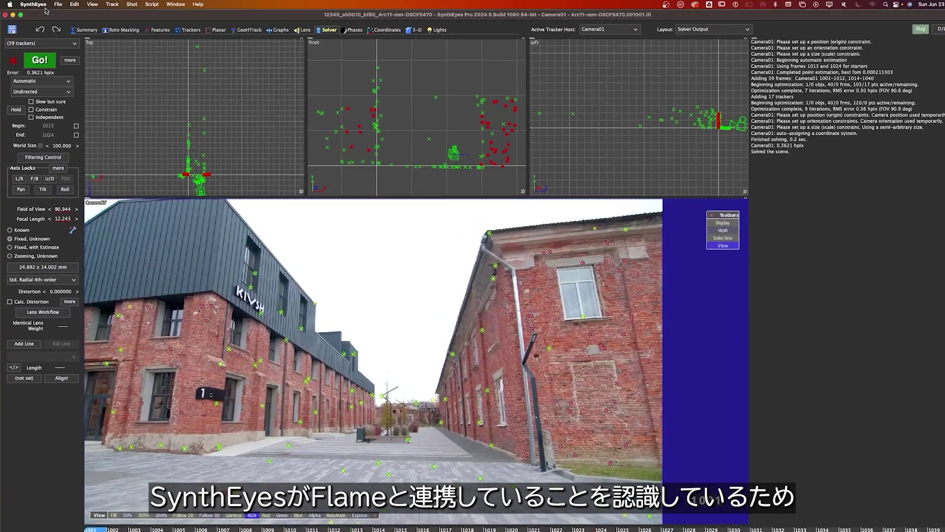
# Export the solved shot with the Flame 2025+ exporter, keeping its default settings
pyautogui.click(57, 4)
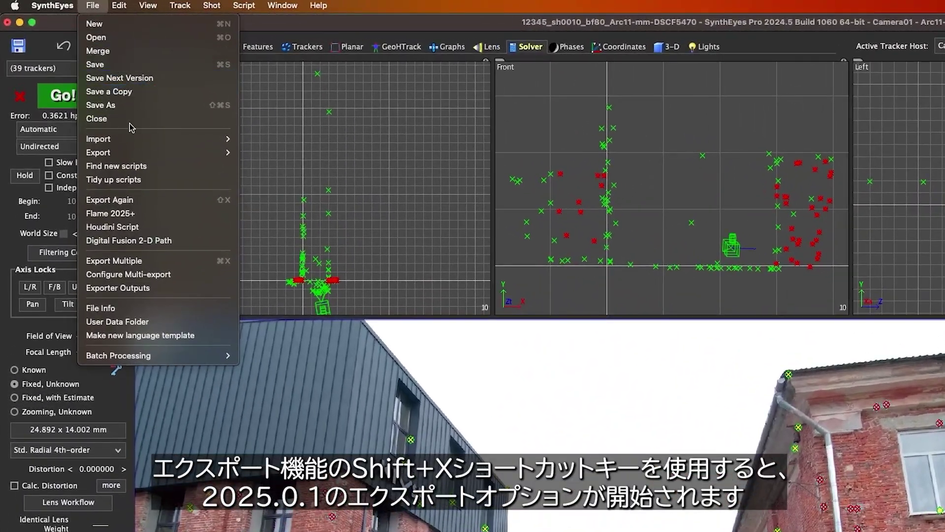
pyautogui.click(197, 200)
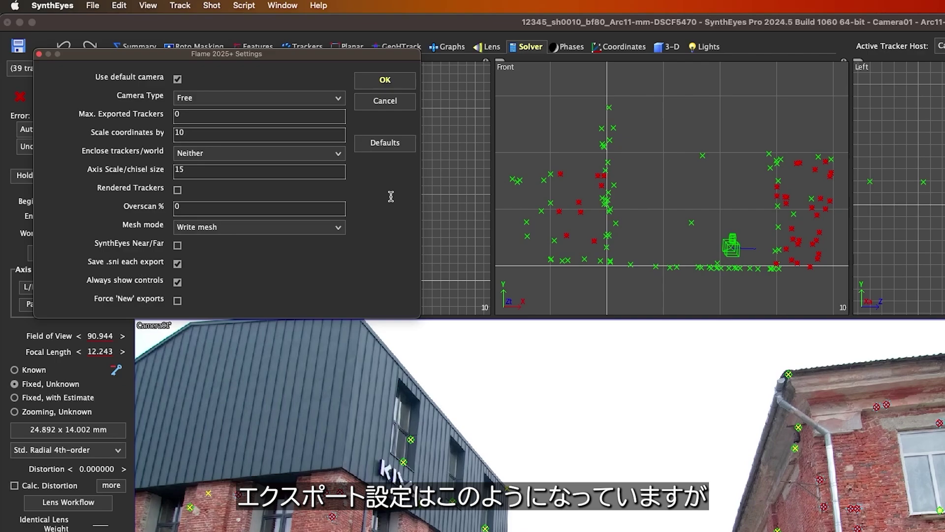
pyautogui.click(385, 80)
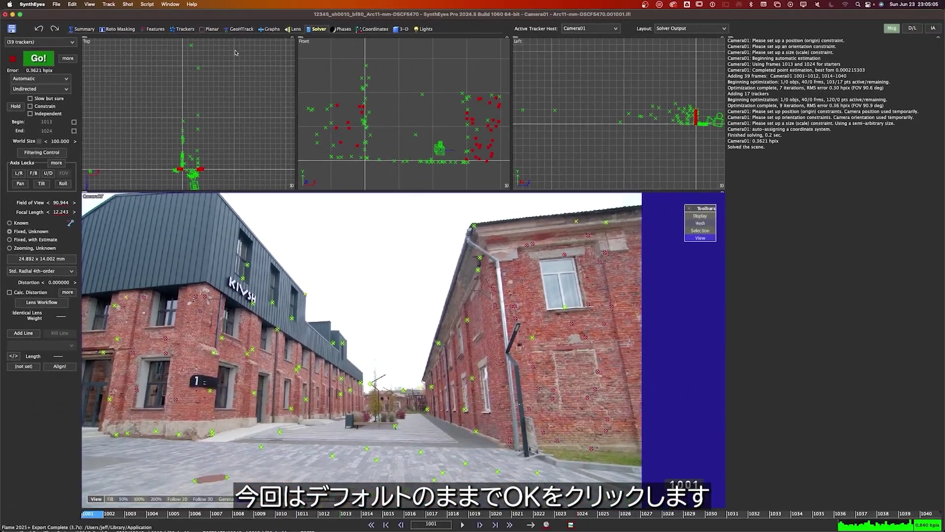
# Switch to Flame and receive the solved data from SynthEyes on the Arc11-mm-DSCF5470 clip
pyautogui.press('super+Tab')
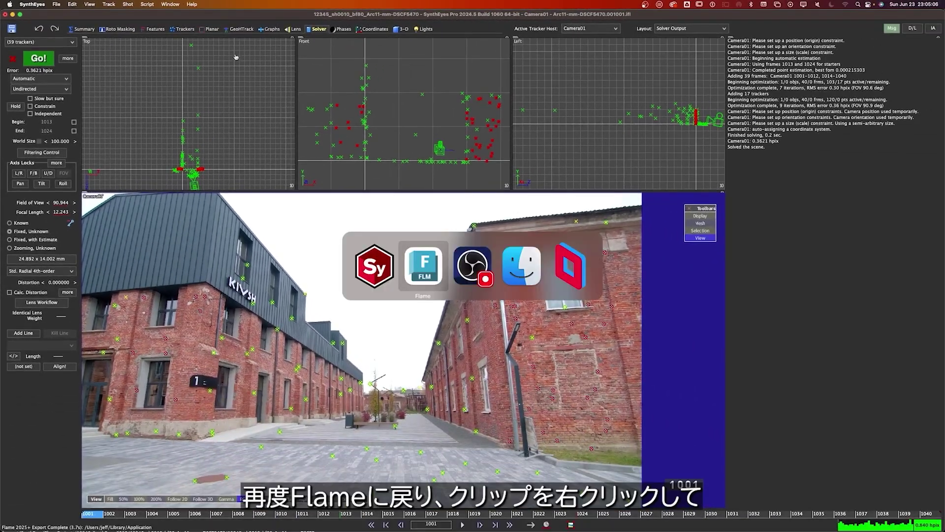
pyautogui.rightClick(301, 156)
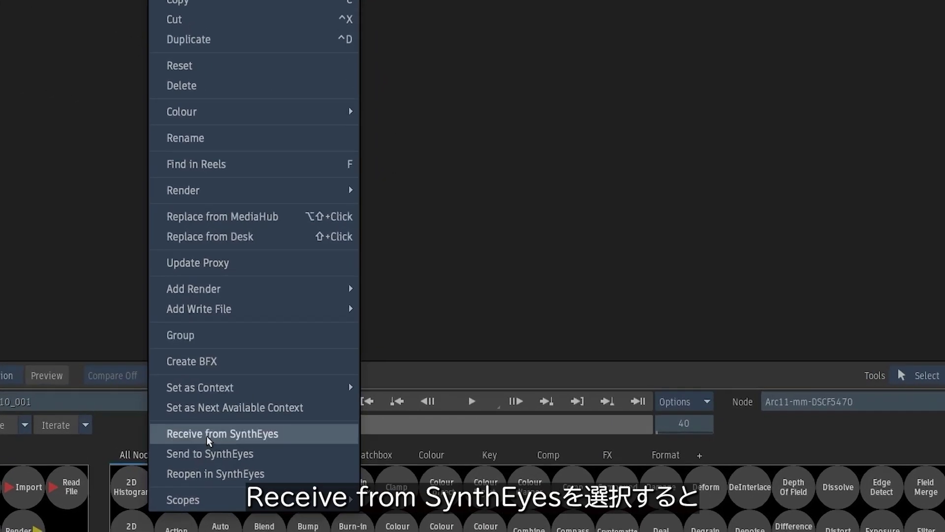
pyautogui.click(206, 435)
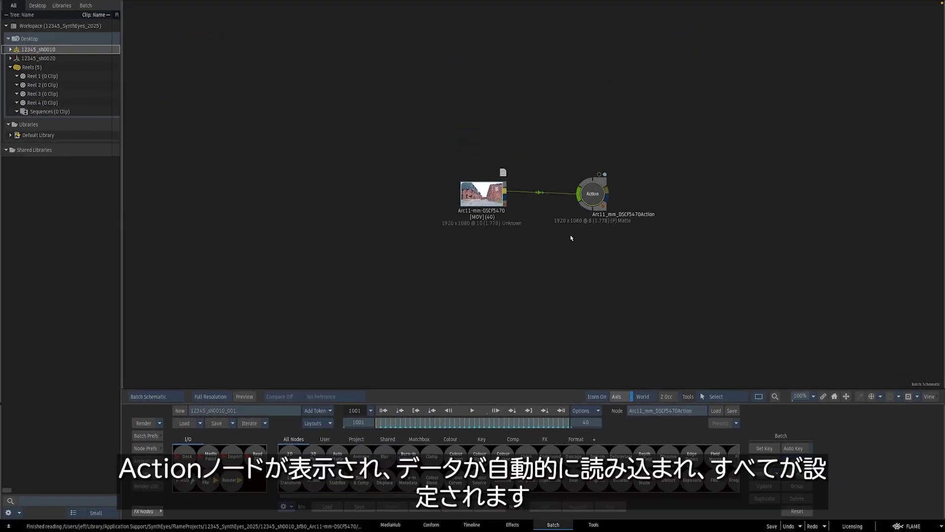
# Open the Action node and examine its camera, tracker axes and output view, scrubbing through to frame 1040
pyautogui.doubleClick(604, 193)
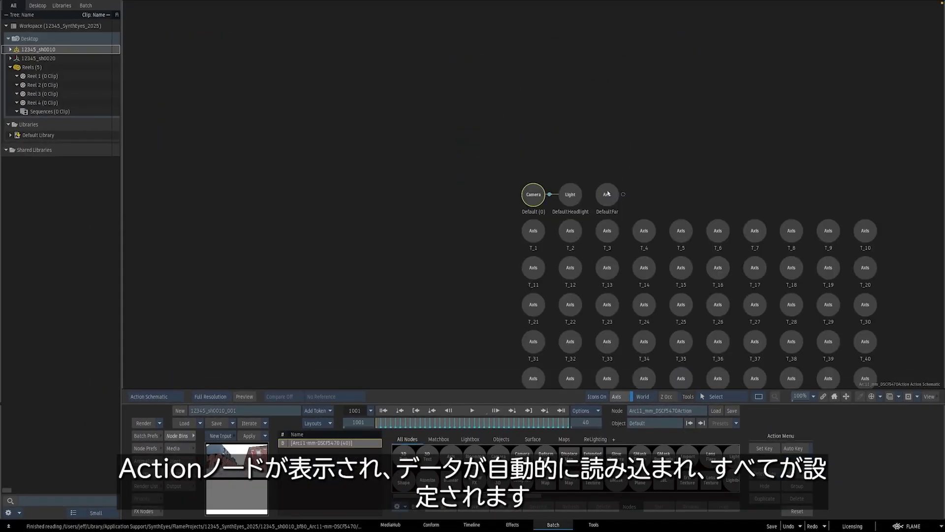
pyautogui.scroll(-6, 571, 194)
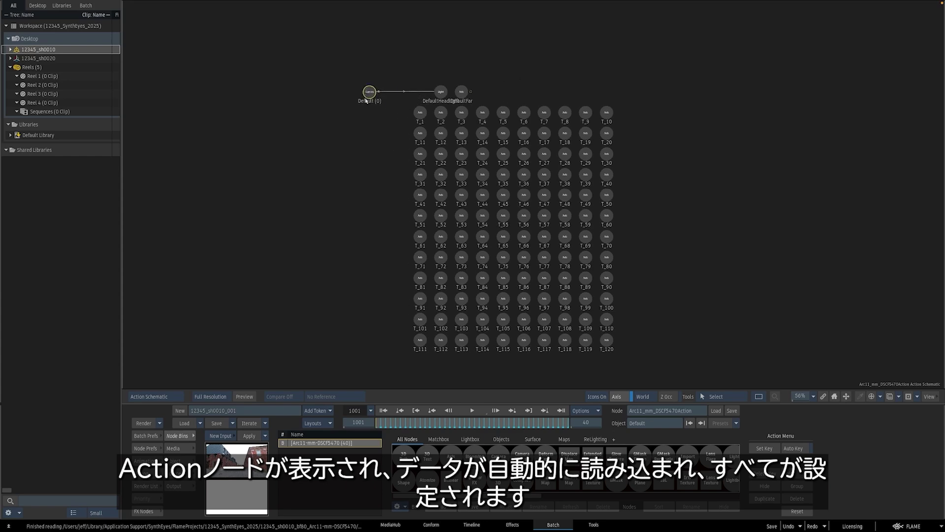
pyautogui.press('F4')
pyautogui.moveTo(377, 422); pyautogui.dragTo(569, 422)
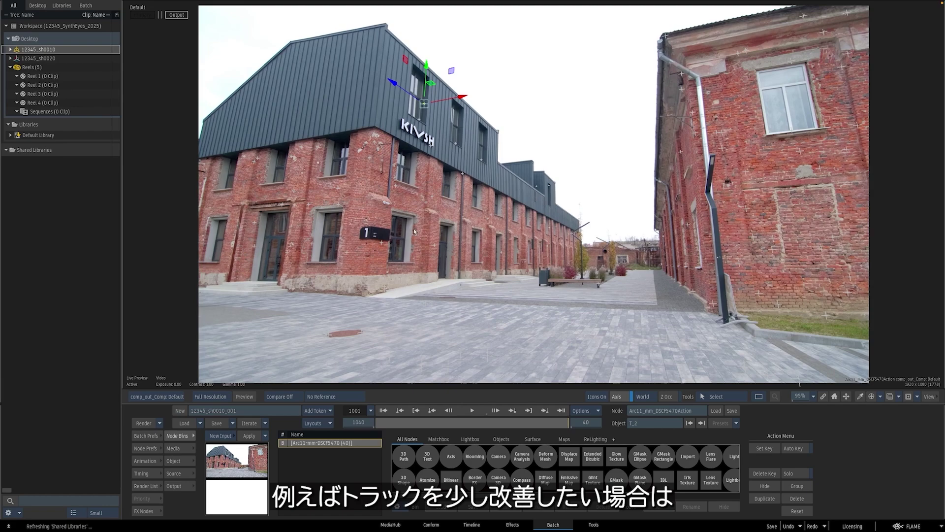
# Return to SynthEyes and clean up all trackers with Bad Frames included in the fix
pyautogui.hotkey('alt', 'Tab')
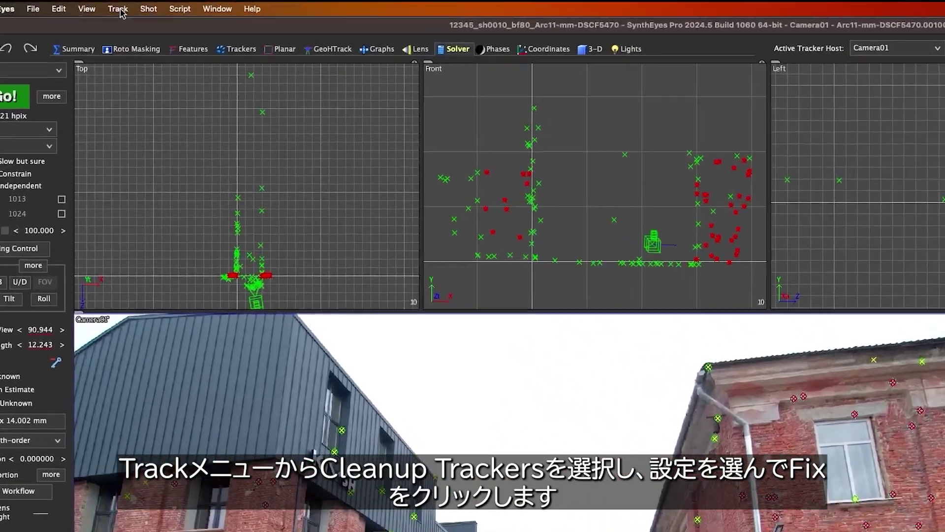
pyautogui.click(111, 5)
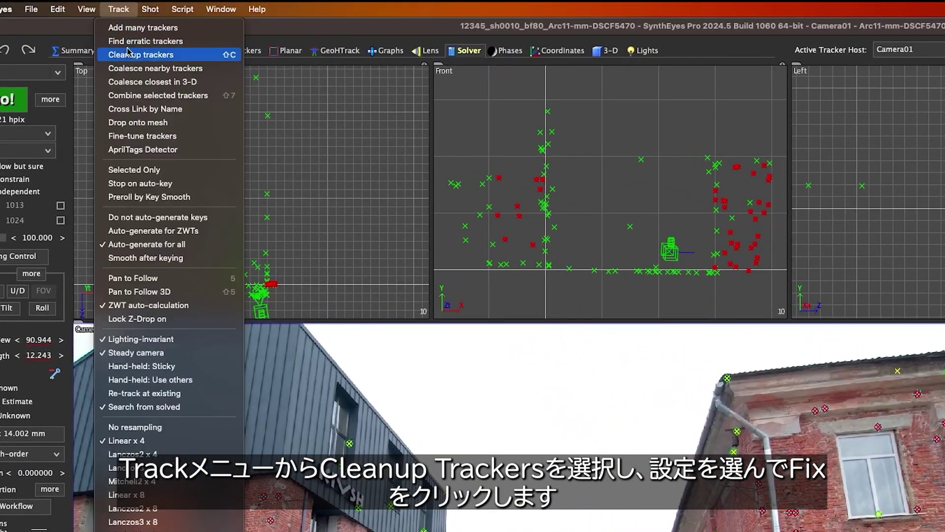
pyautogui.click(119, 38)
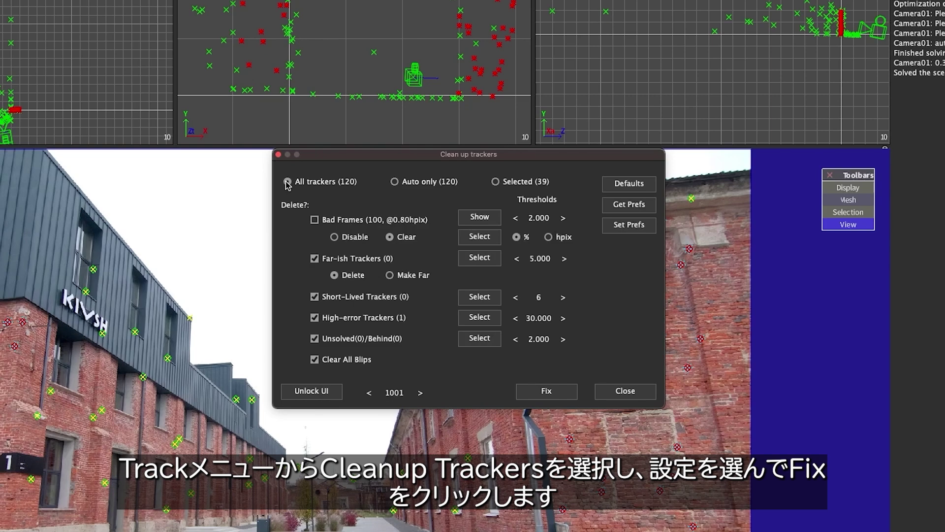
pyautogui.click(314, 219)
pyautogui.click(545, 390)
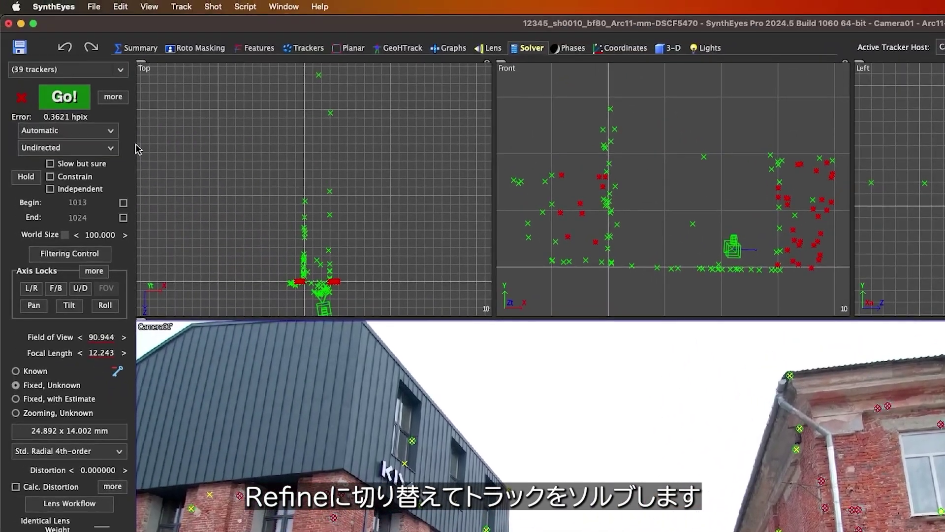
# Set the solver mode to Refine and solve the shot again
pyautogui.click(65, 110)
pyautogui.click(55, 124)
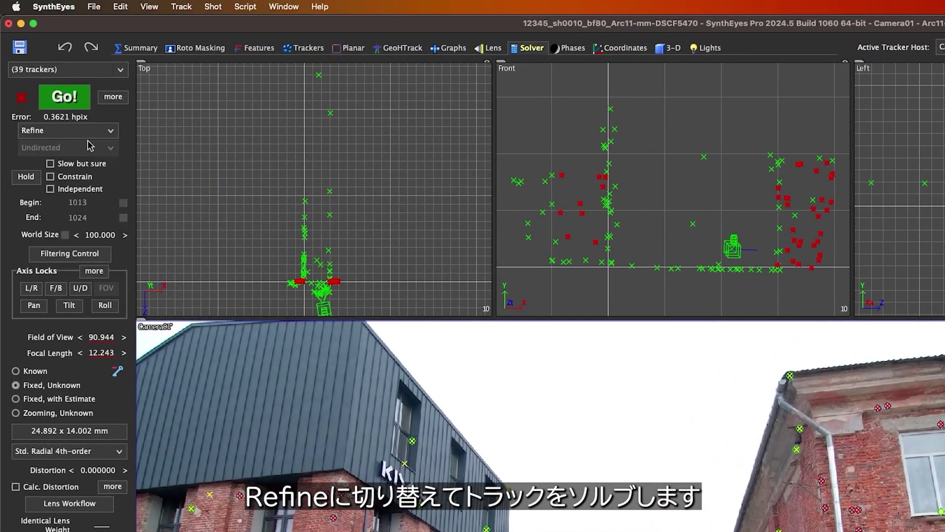
pyautogui.click(67, 102)
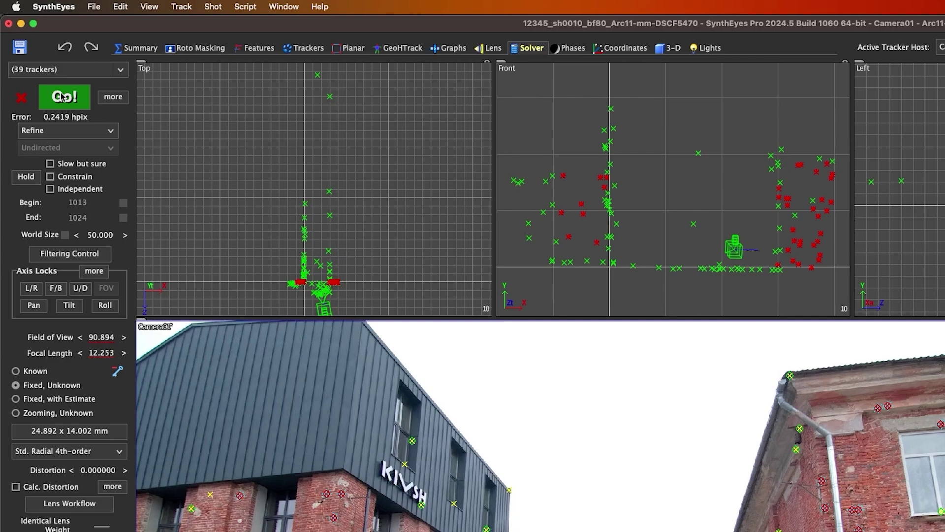
# Create a ground Plane around the camera and tracker points in the Top view, and scrub the shot to check it
pyautogui.rightClick(271, 217)
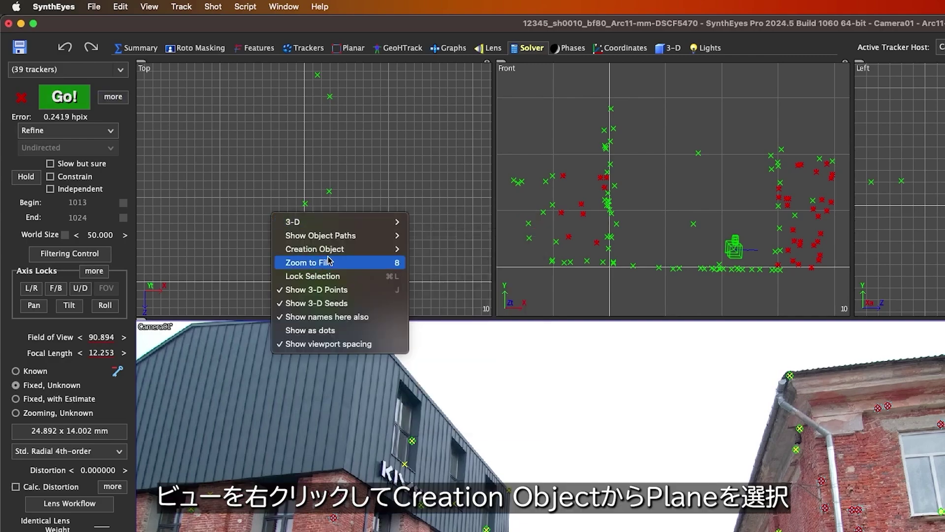
pyautogui.moveTo(358, 251)
pyautogui.click(430, 275)
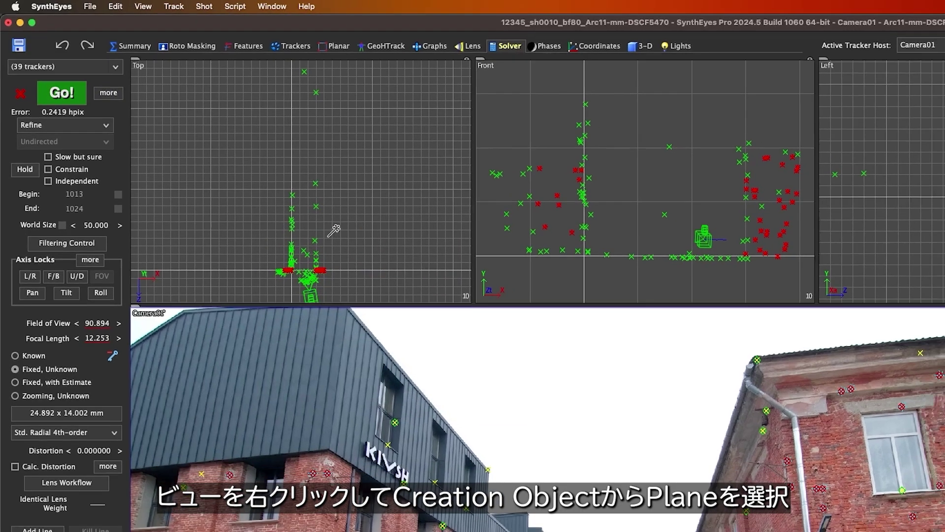
pyautogui.moveTo(322, 250); pyautogui.dragTo(398, 297)
pyautogui.moveTo(238, 178); pyautogui.dragTo(239, 181)
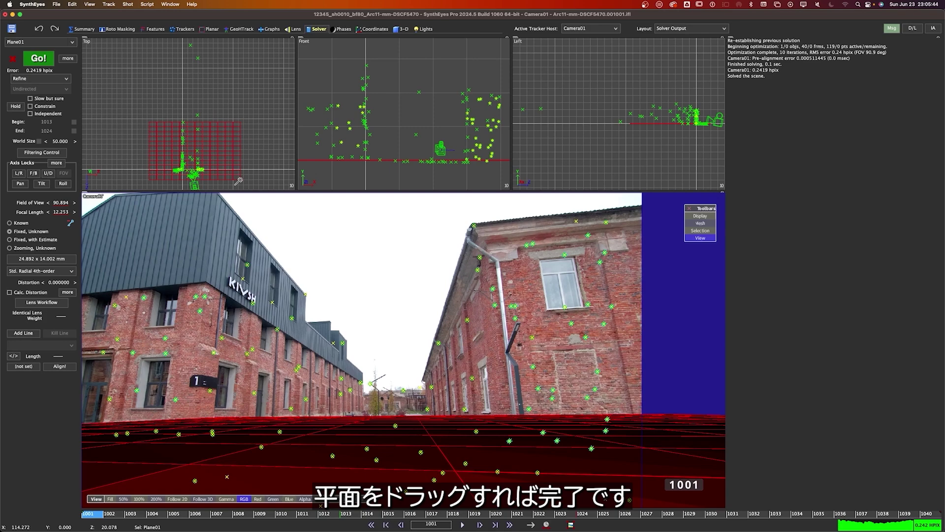
pyautogui.moveTo(773, 514); pyautogui.dragTo(59, 471)
# Export the refined solve and plane with the default Flame 2025+ settings and switch back to Flame
pyautogui.hotkey('shift', 'x')
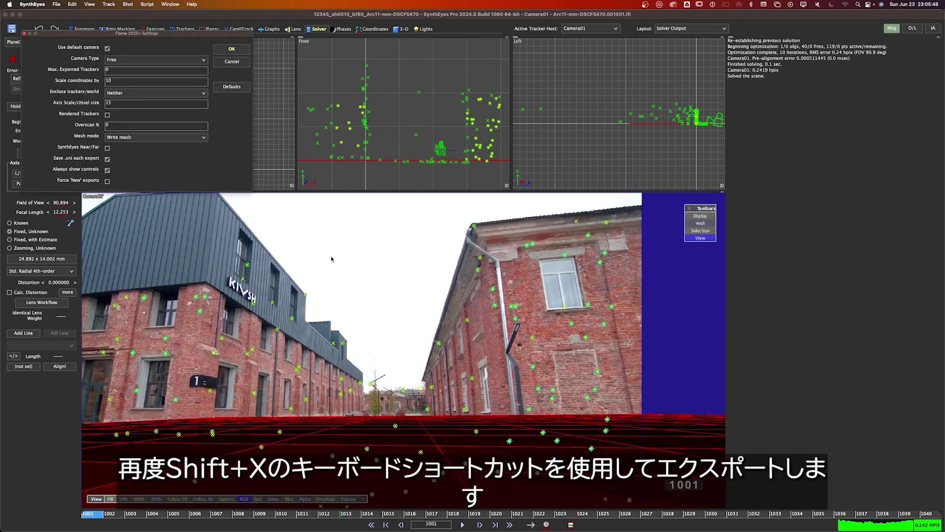
pyautogui.click(230, 50)
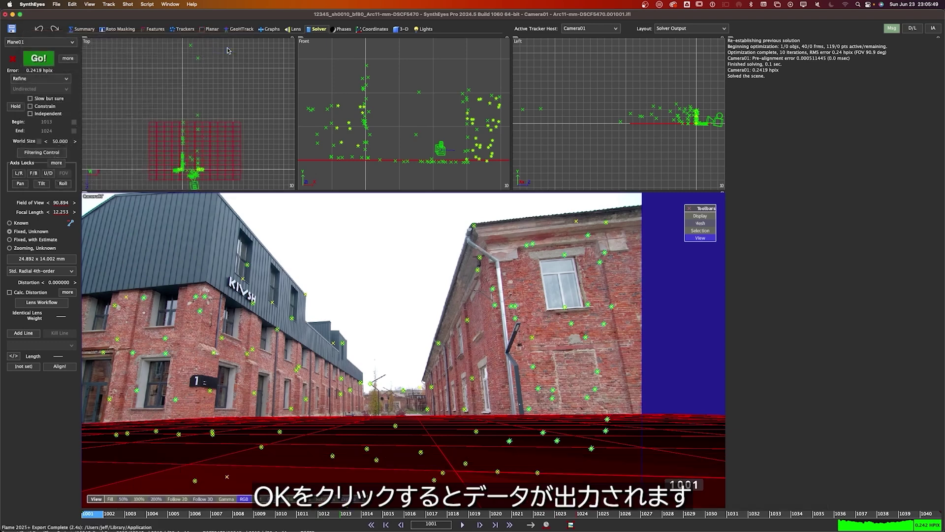
pyautogui.hotkey('alt', 'Tab')
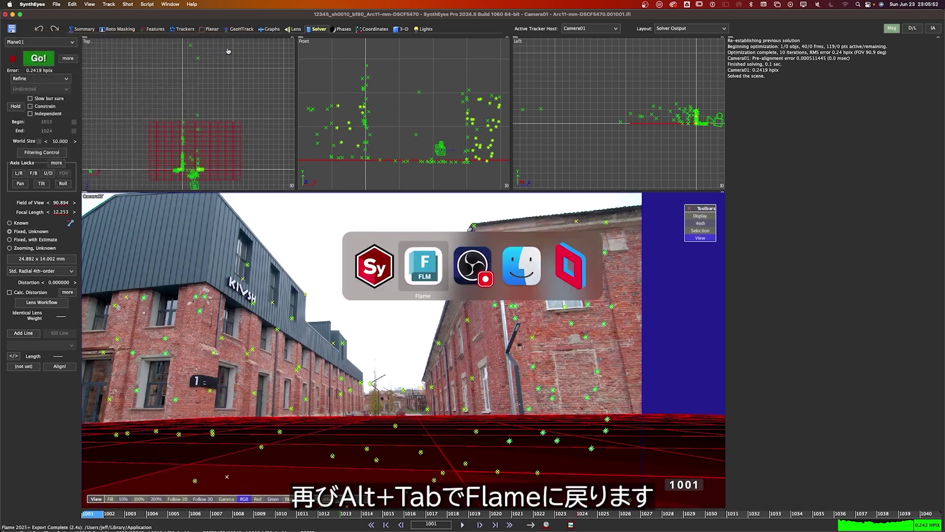
# Receive the updated SynthEyes track on the Arc11-mm-DSCF5470 clip in the batch schematic
pyautogui.press('F4')
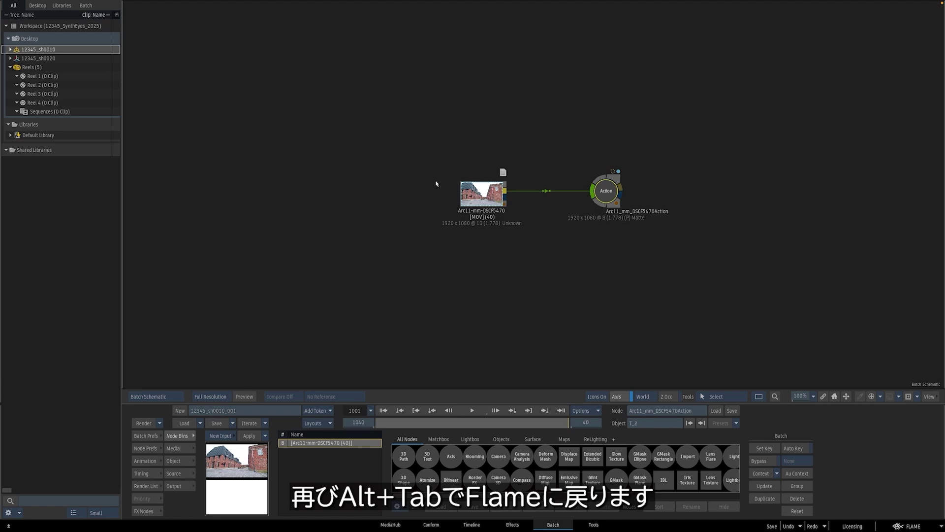
pyautogui.click(389, 189)
pyautogui.rightClick(397, 200)
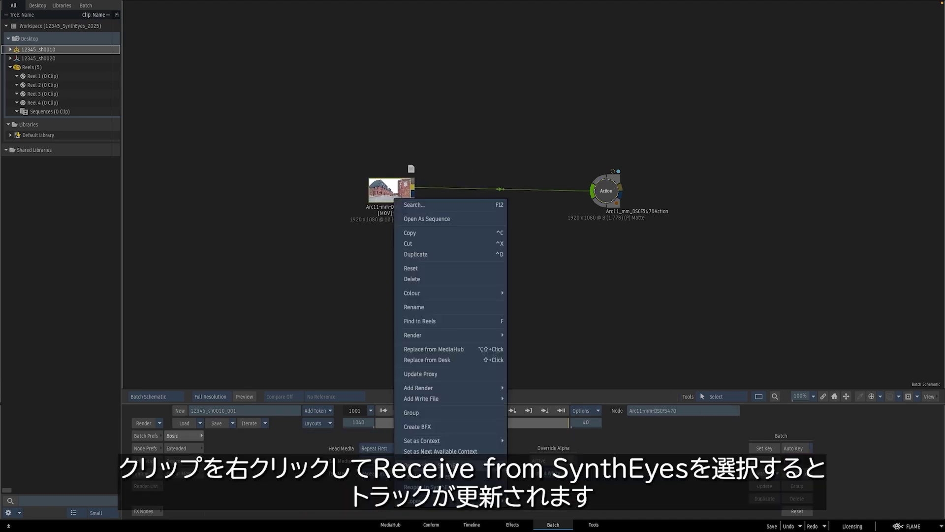
pyautogui.click(428, 476)
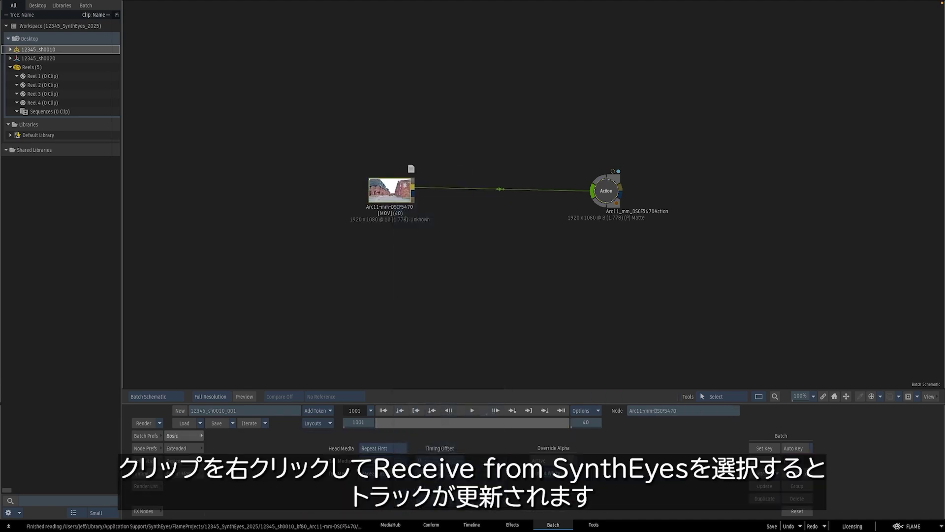
# Open the Arc11 clip's Action node, examine the imported Plane01 geometry in its schematic, and check the tracked result over the shot
pyautogui.click(606, 193)
pyautogui.doubleClick(606, 192)
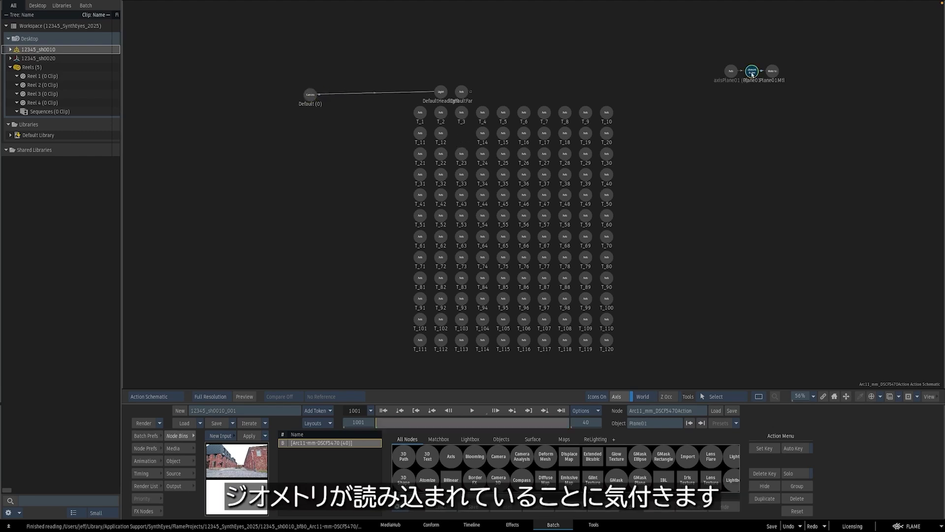
pyautogui.press('F4')
pyautogui.moveTo(379, 421)
pyautogui.mouseDown()
pyautogui.moveTo(443, 425)
pyautogui.moveTo(374, 422)
pyautogui.mouseUp()
# Open the 12345_sh0020 batch group and send its Dolly11mmDSCF5457 clip to SynthEyes
pyautogui.doubleClick(17, 60)
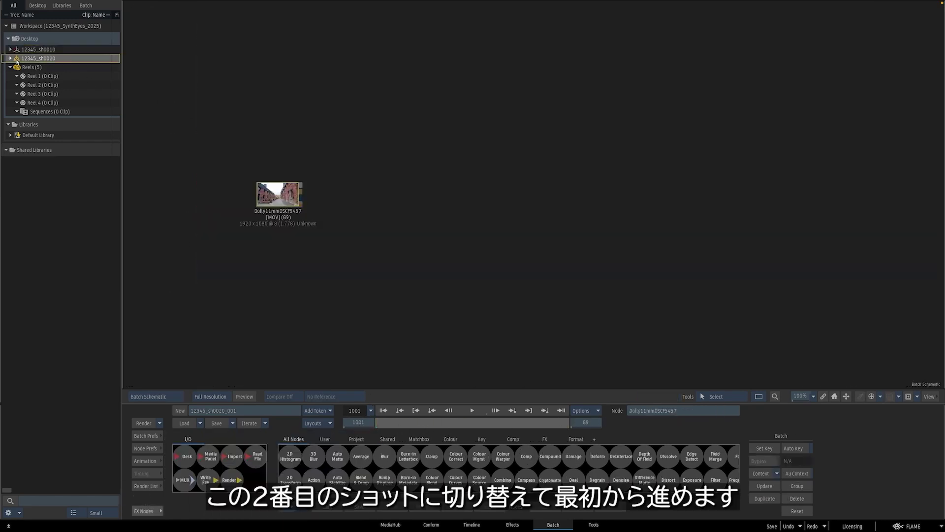
pyautogui.moveTo(281, 199); pyautogui.dragTo(311, 170)
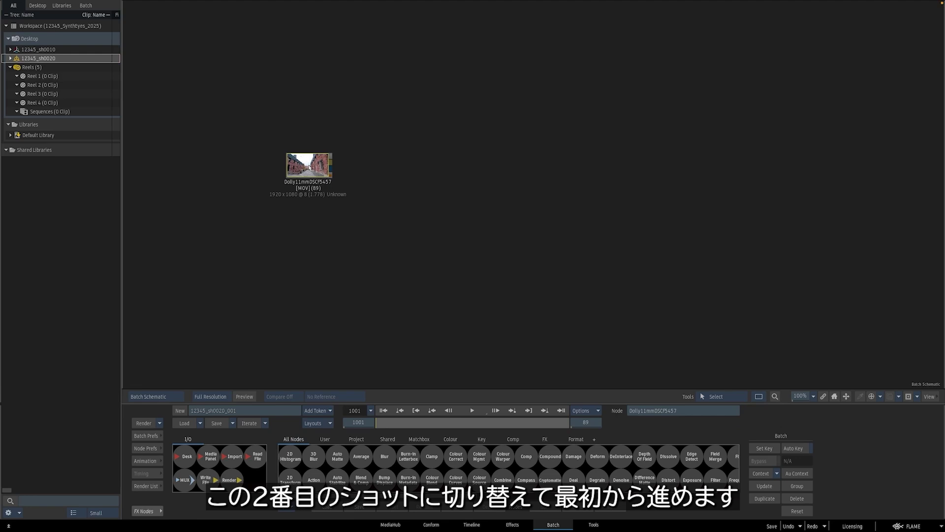
pyautogui.rightClick(313, 171)
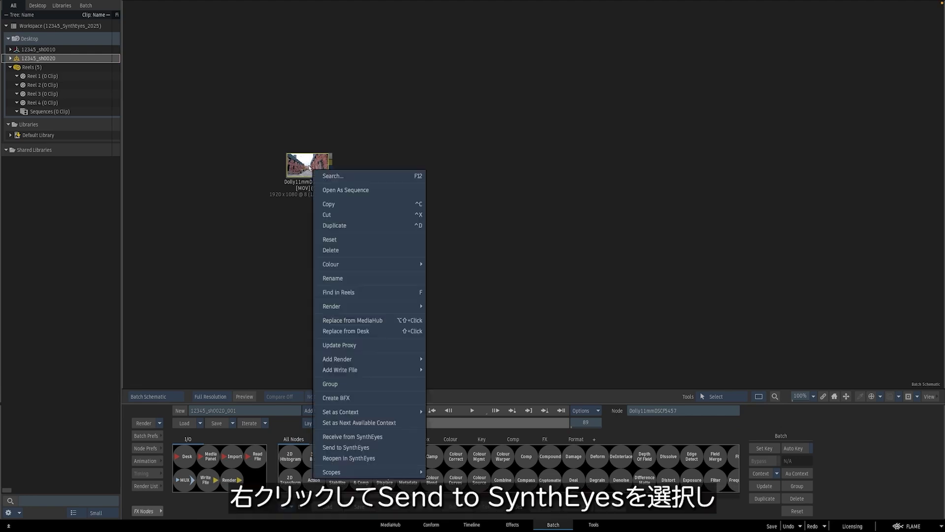
pyautogui.click(353, 448)
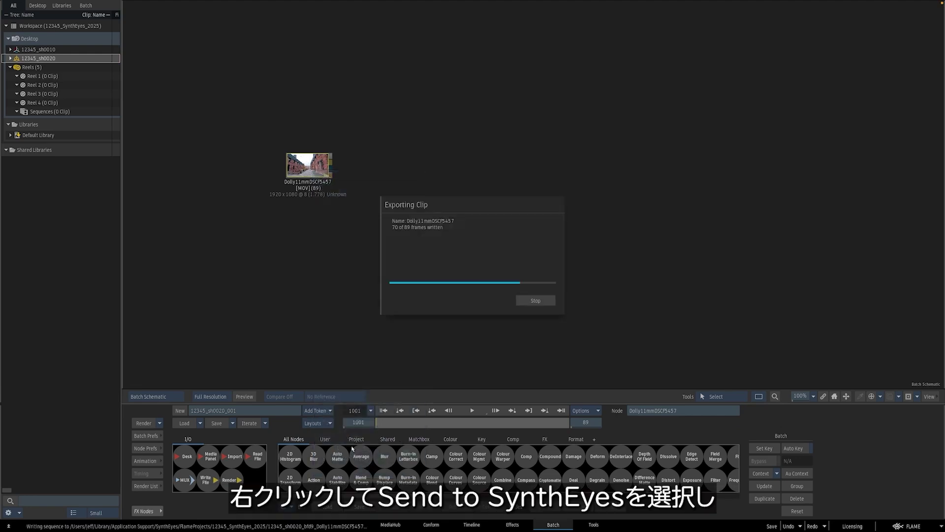
# Quit the SynthEyes instance holding the previous shot and switch to the new SynthEyes project for the Dolly11mmDSCF5457 clip
pyautogui.click(472, 207)
pyautogui.press('super+Tab')
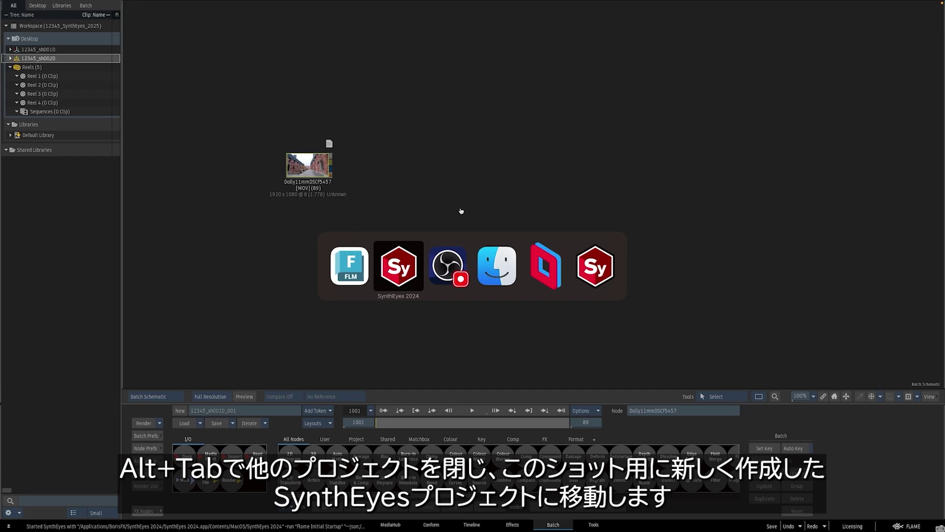
pyautogui.press('super+q')
pyautogui.click(571, 276)
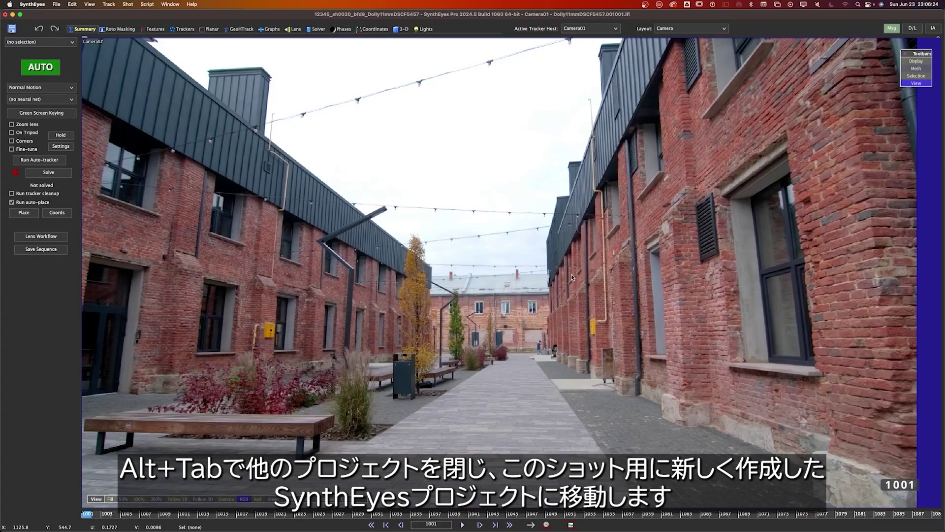
# Auto-track and solve the dolly shot, and scrub the timeline to check the trackers
pyautogui.click(41, 67)
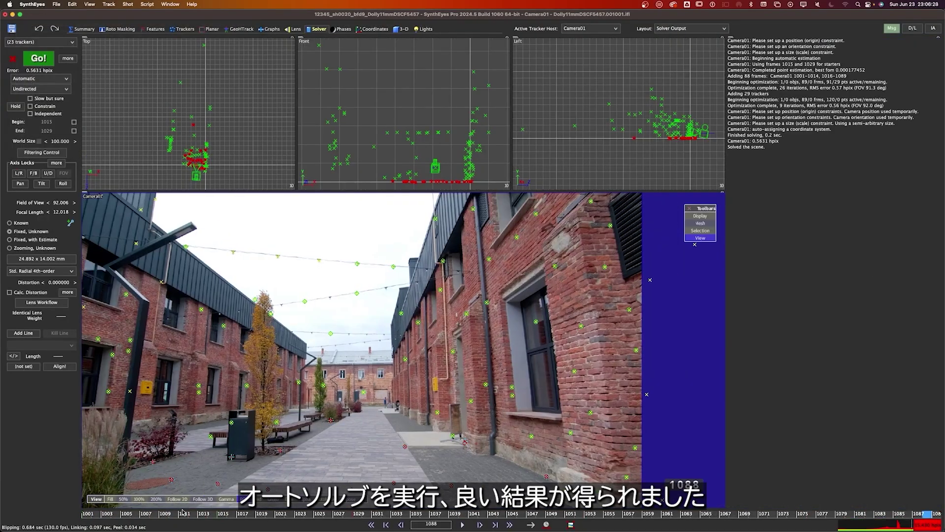
pyautogui.moveTo(182, 512); pyautogui.dragTo(116, 513)
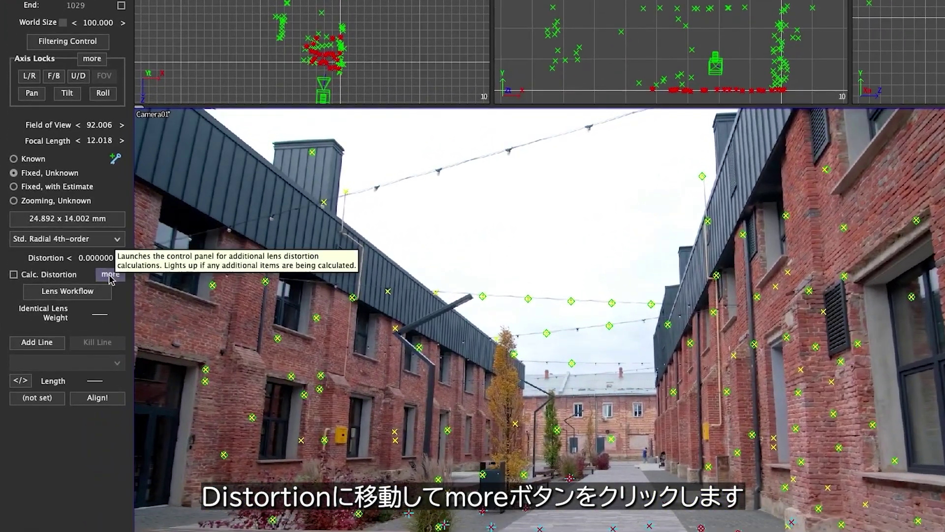
# Set the C2, U2, V2 and C4 lens distortion parameters to Calculate in the Radial-4th solver controls and close them
pyautogui.click(80, 289)
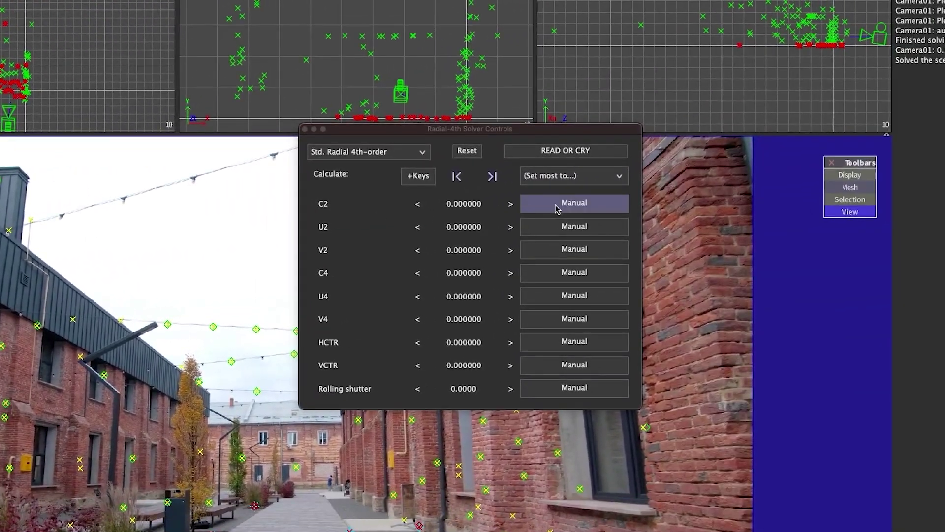
pyautogui.click(882, 176)
pyautogui.click(563, 231)
pyautogui.click(557, 249)
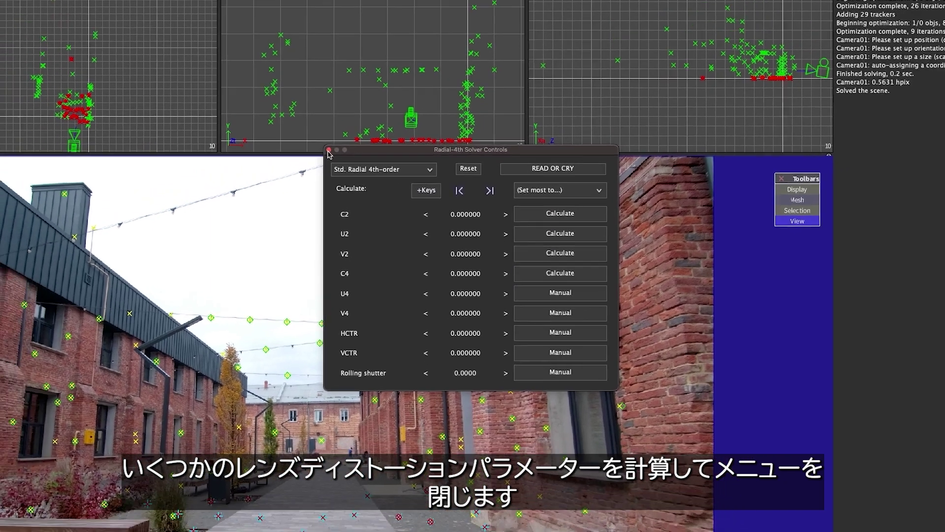
pyautogui.click(305, 128)
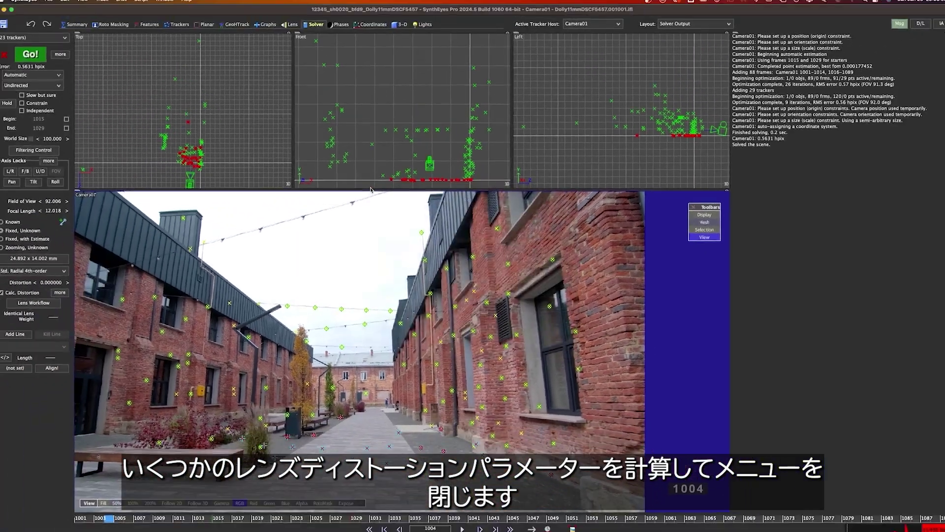
# Switch the solver mode to Refine and solve the dolly shot again with lens distortion calculated
pyautogui.click(40, 78)
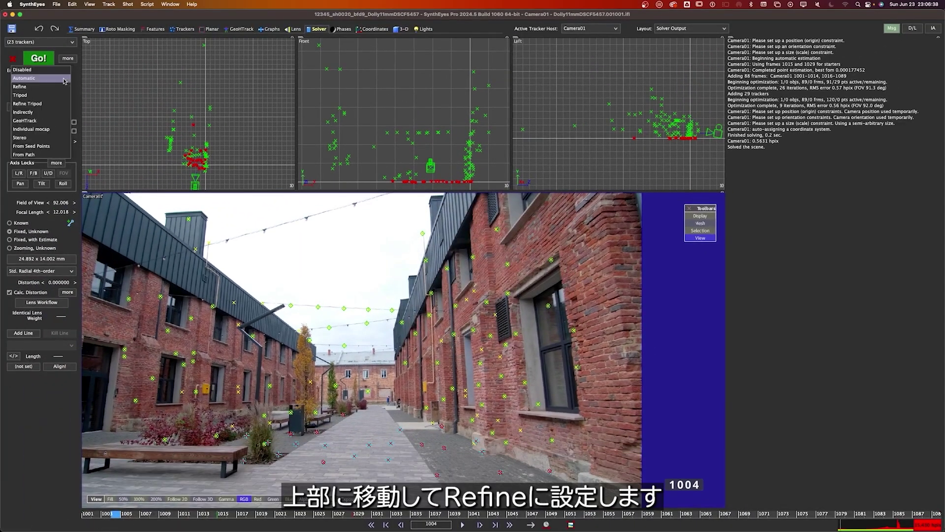
pyautogui.click(45, 69)
pyautogui.click(43, 61)
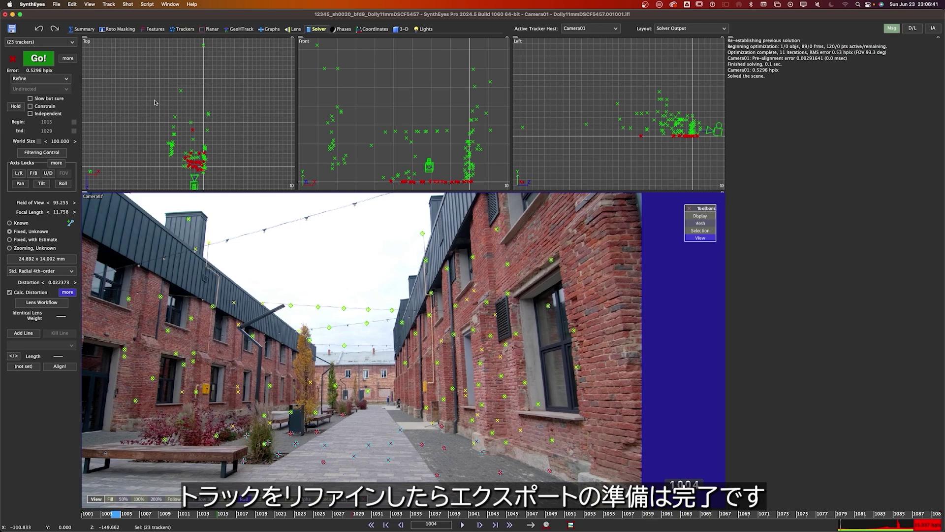
# Export the dolly shot's solve with the default Flame 2025+ settings and switch back to Flame
pyautogui.hotkey('shift', 'x')
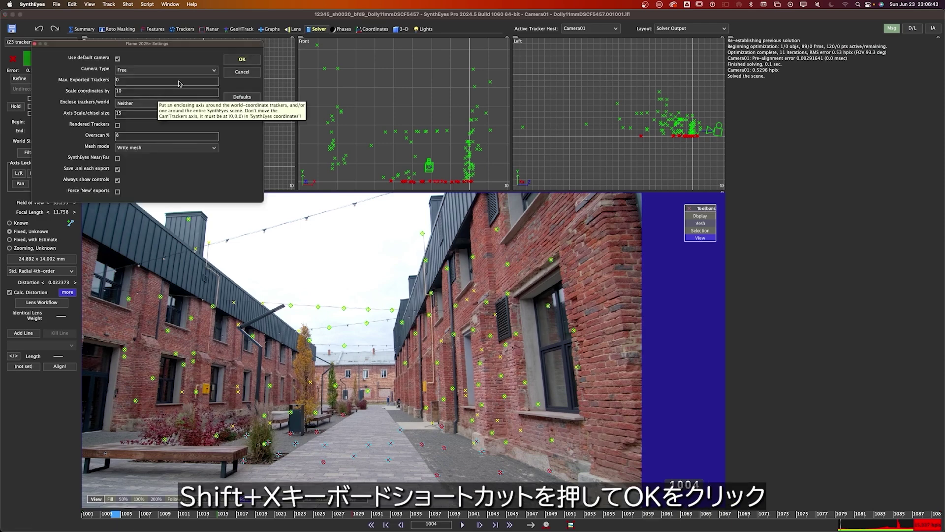
pyautogui.click(242, 60)
pyautogui.hotkey('alt', 'Tab')
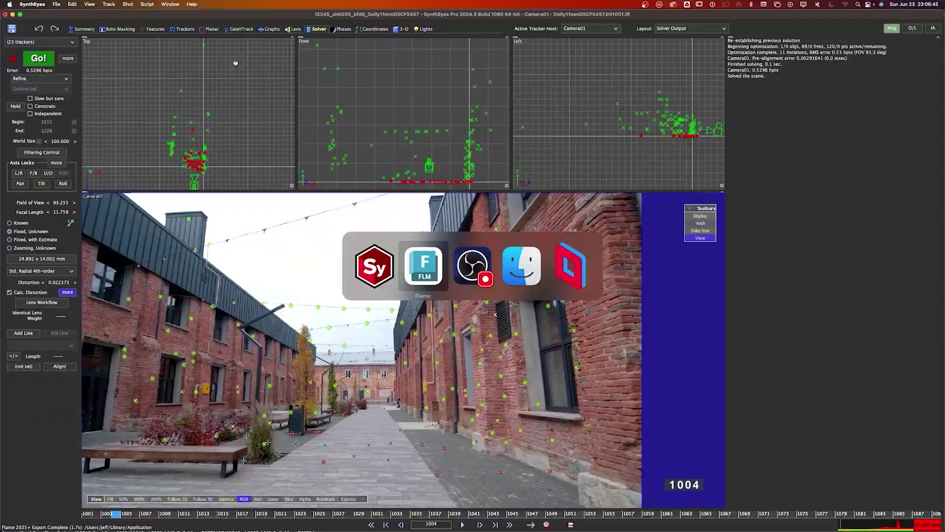
# Receive the SynthEyes data on the Dolly11mmDSCF5457 clip and move the clip below the imported node setup
pyautogui.moveTo(316, 168); pyautogui.dragTo(305, 169)
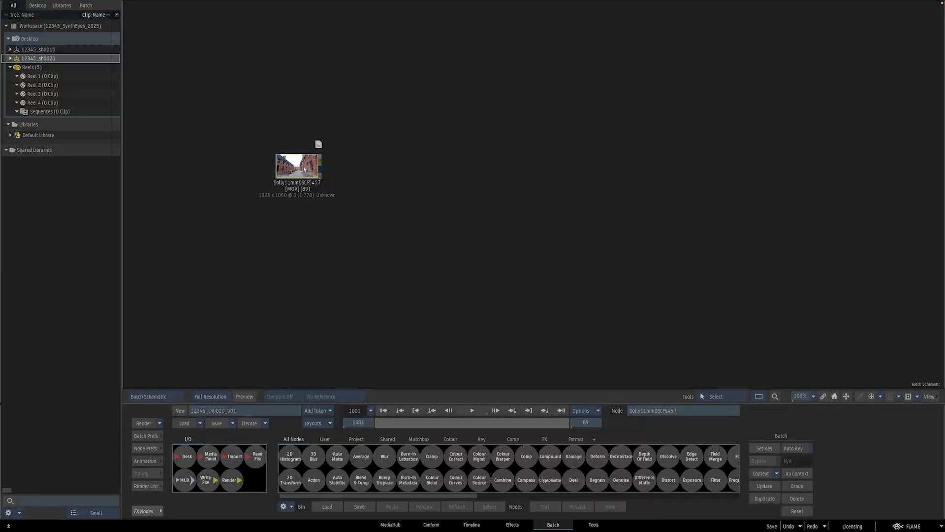
pyautogui.rightClick(306, 171)
pyautogui.click(340, 437)
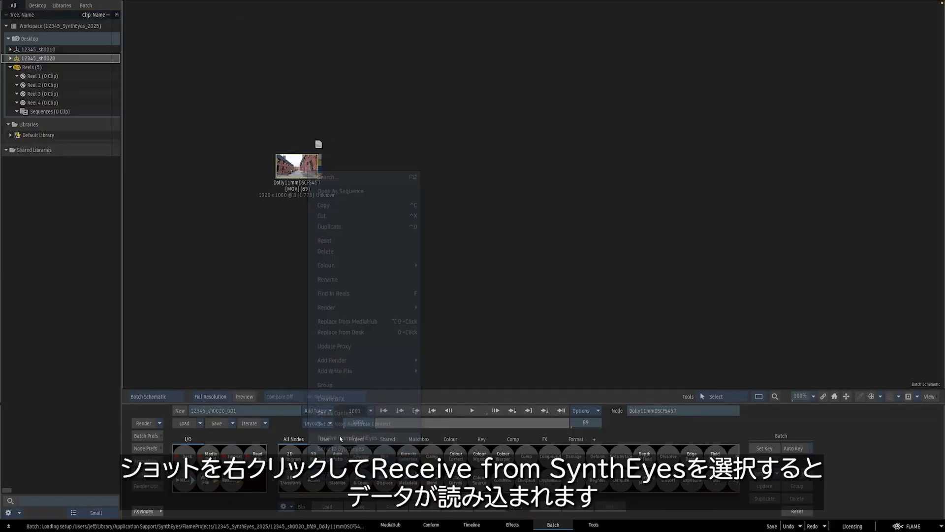
pyautogui.moveTo(400, 198); pyautogui.dragTo(378, 261)
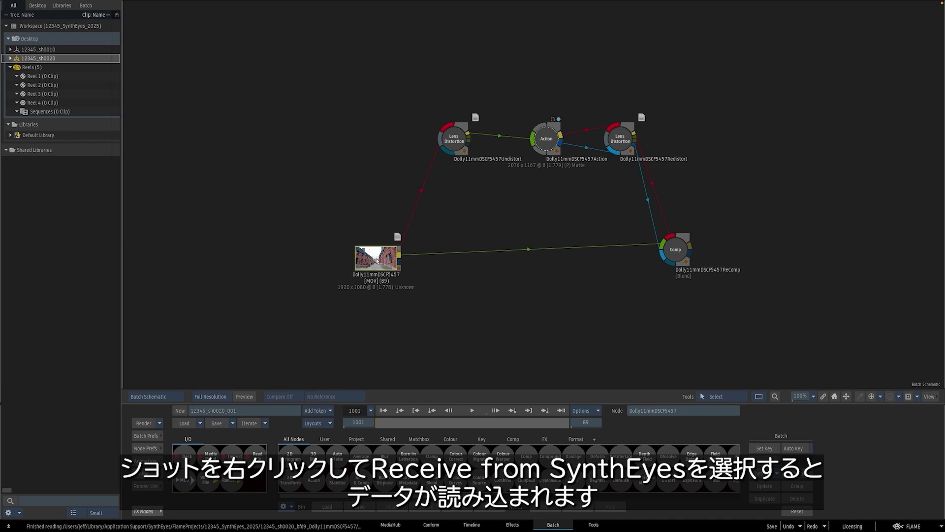
# Inspect the Undistort lens distortion node and the Action node's camera track while scrubbing the shot, and return to the batch schematic
pyautogui.doubleClick(453, 139)
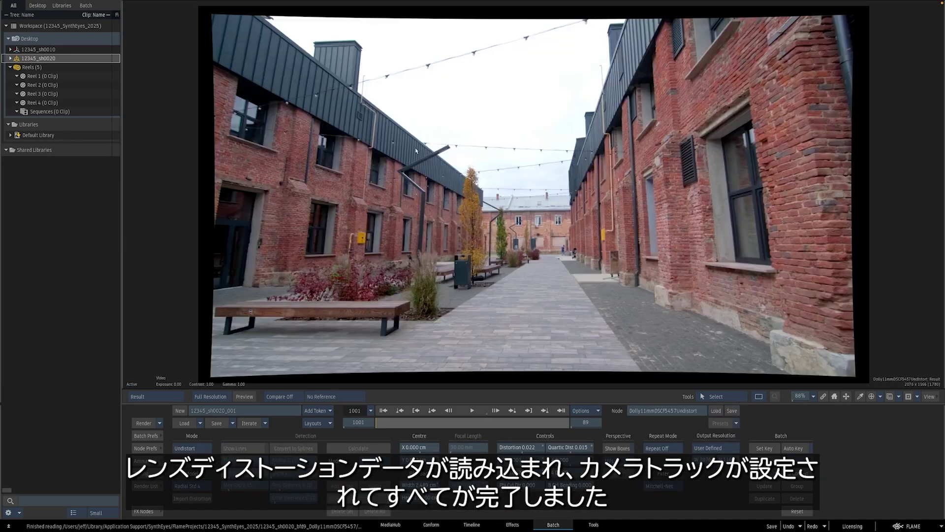
pyautogui.press('F4')
pyautogui.doubleClick(544, 138)
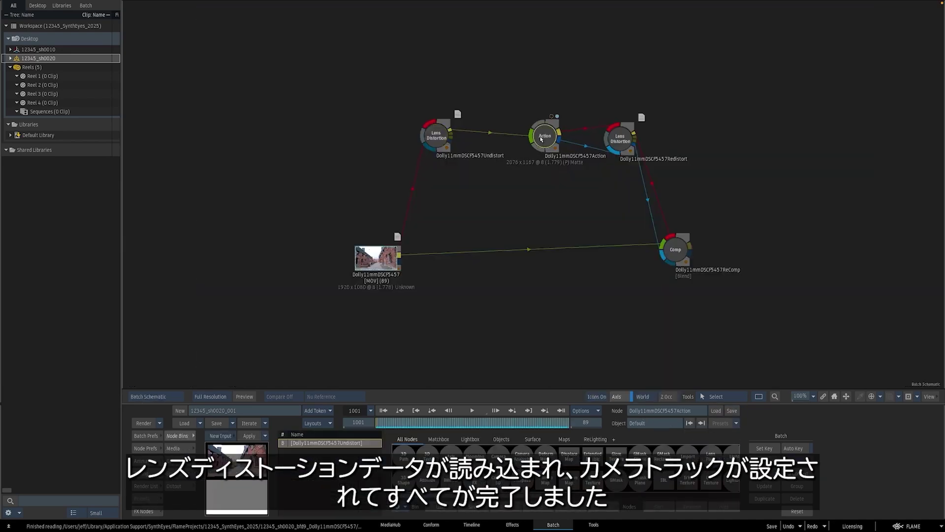
pyautogui.click(395, 421)
pyautogui.moveTo(395, 421); pyautogui.dragTo(455, 423)
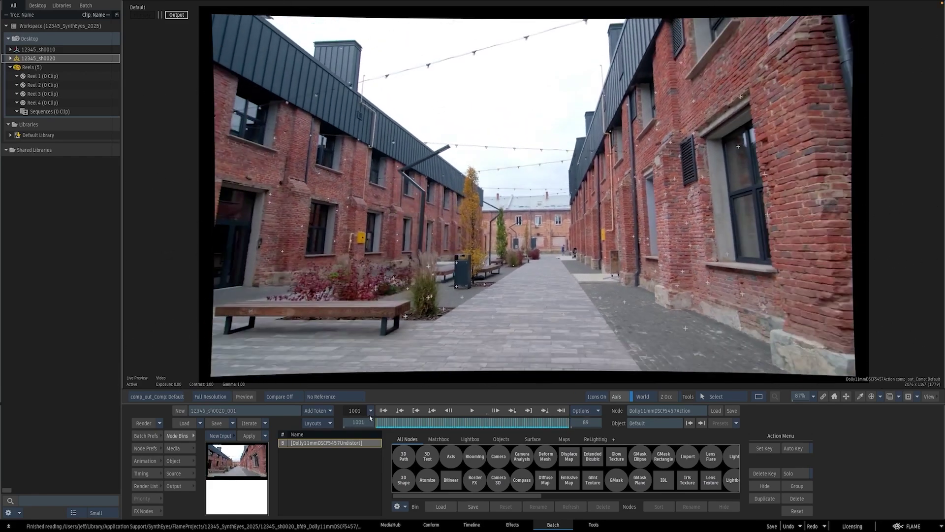
pyautogui.press('Escape')
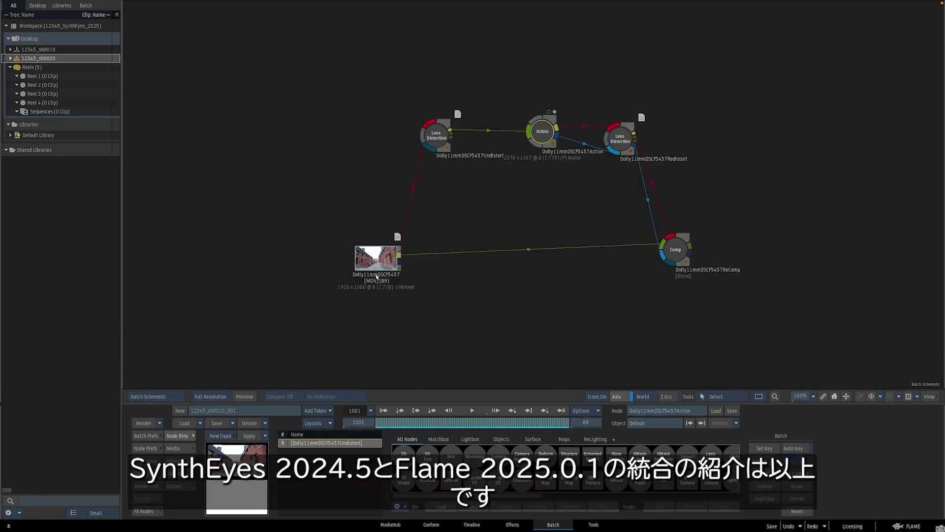